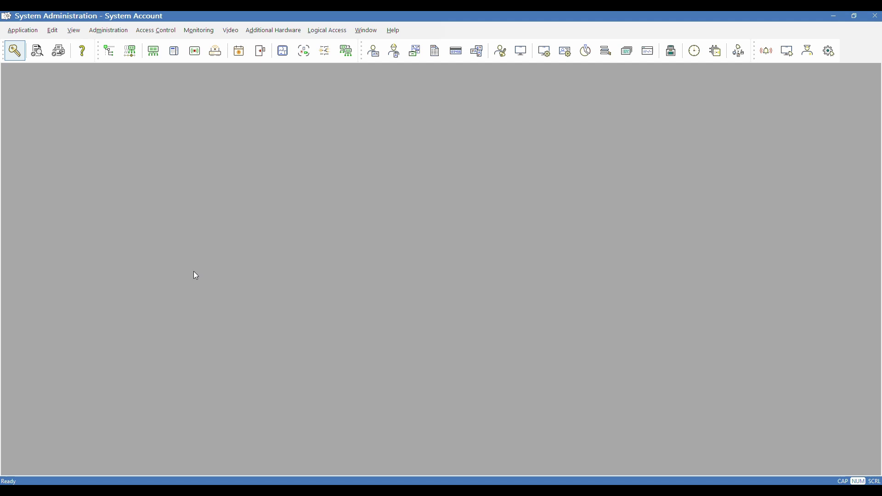
Step: Add a new access level named "Test Access Level 12-10-24"
{"action": "left_click", "coordinate": [157, 31]}
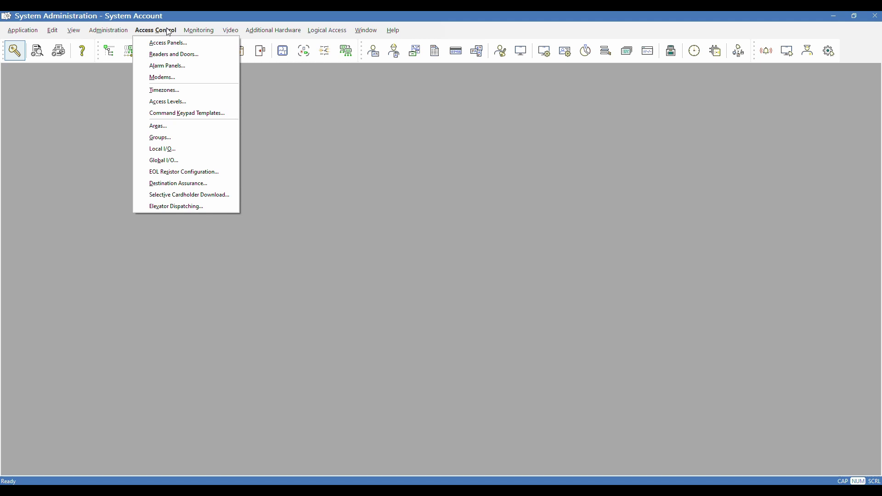
{"action": "left_click", "coordinate": [193, 101]}
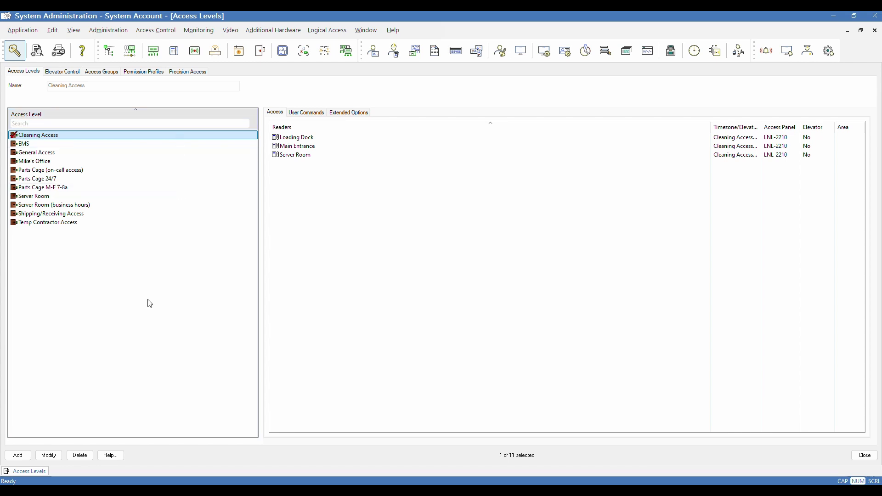
{"action": "left_click", "coordinate": [25, 459]}
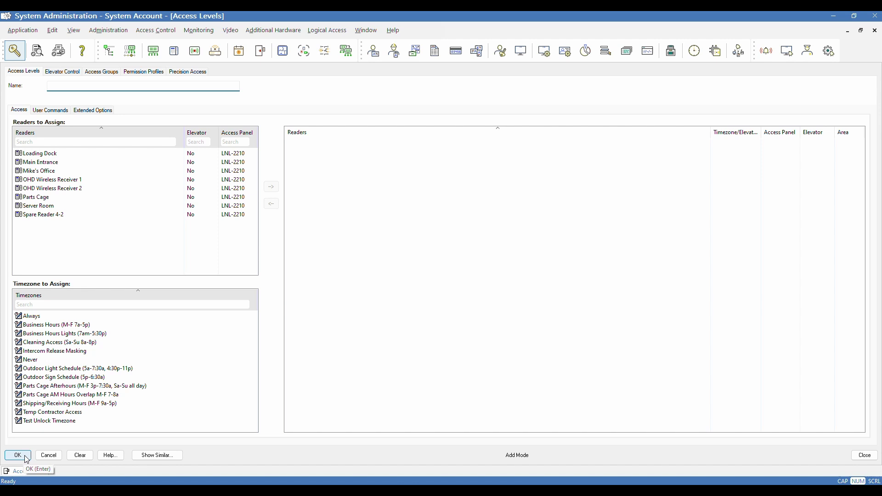
{"action": "type", "text": "Test Access Level 12-10-24"}
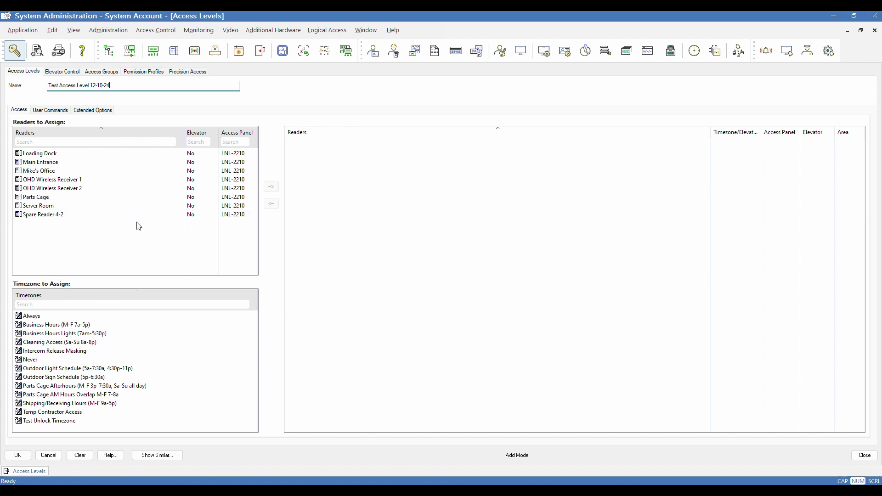
Step: Mark the Spare Reader 4-2, Server Room and Parts Cage readers for assignment, with Test Unlock Timezone as the timezone
{"action": "left_click", "coordinate": [20, 217]}
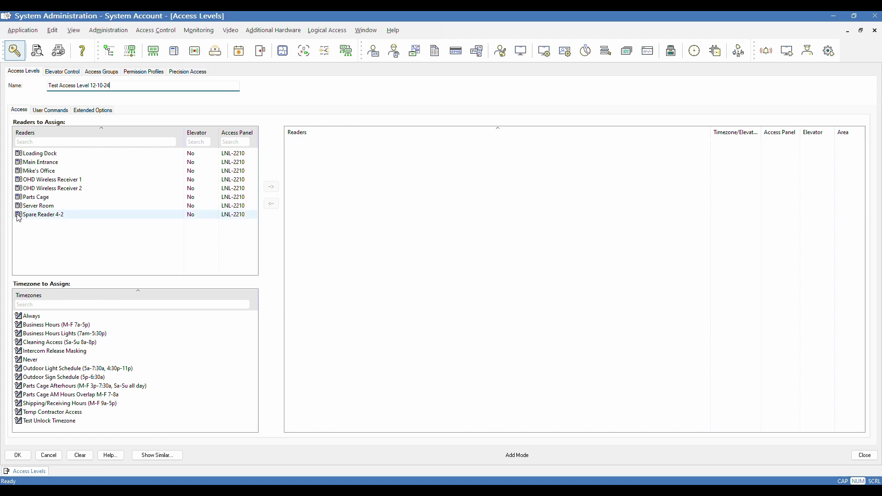
{"action": "left_click", "coordinate": [20, 218]}
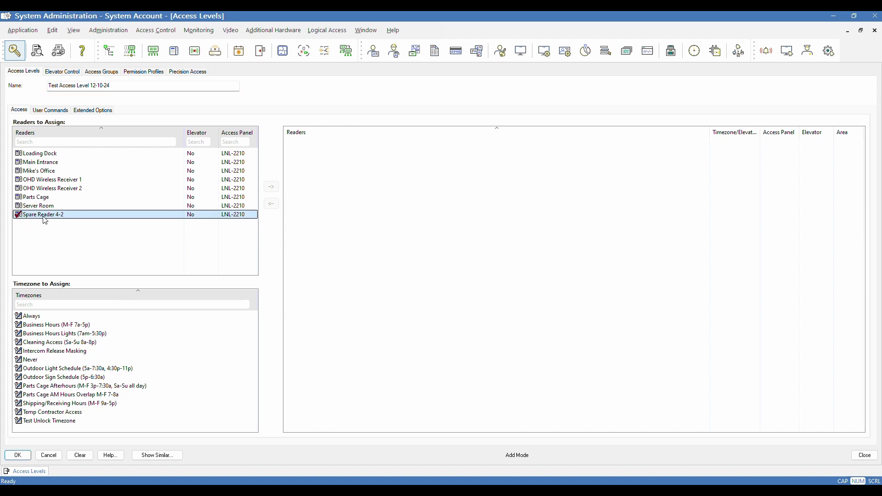
{"action": "left_click", "coordinate": [19, 424]}
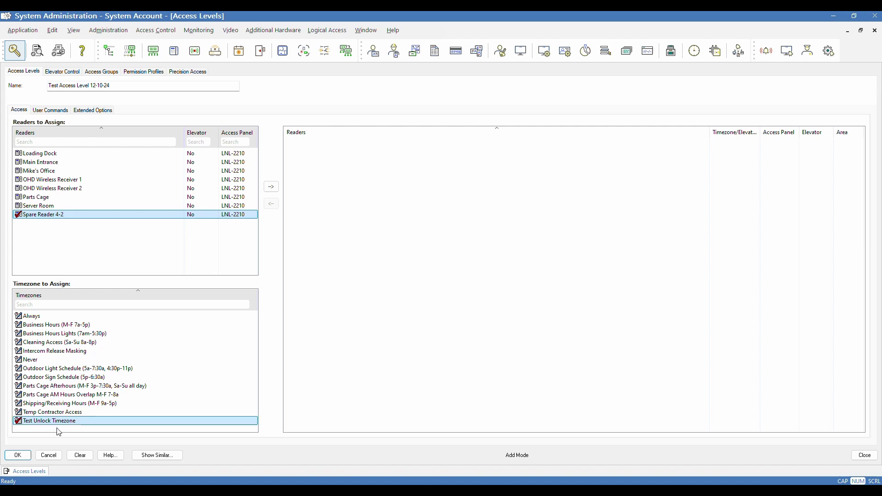
{"action": "left_click", "coordinate": [21, 207]}
{"action": "left_click", "coordinate": [22, 197]}
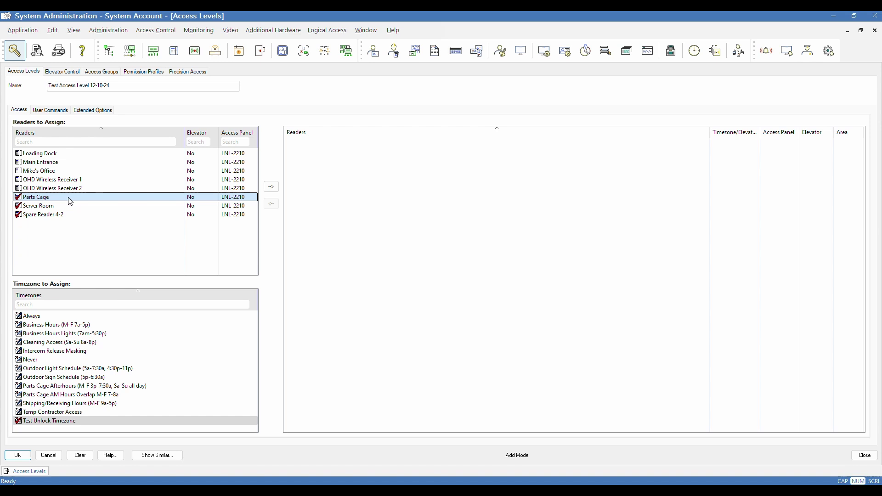
Step: Unmark and re-mark the Parts Cage reader, and clear all marked readers in the list to assign
{"action": "right_click", "coordinate": [70, 202]}
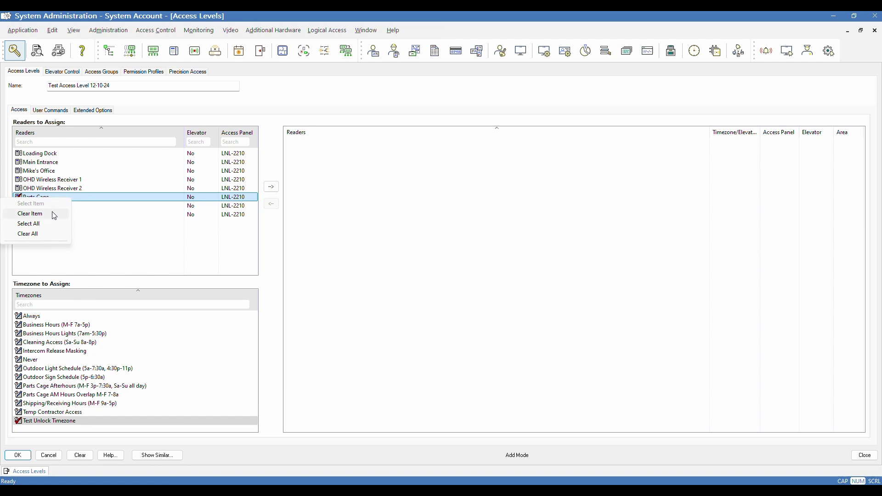
{"action": "left_click", "coordinate": [53, 214]}
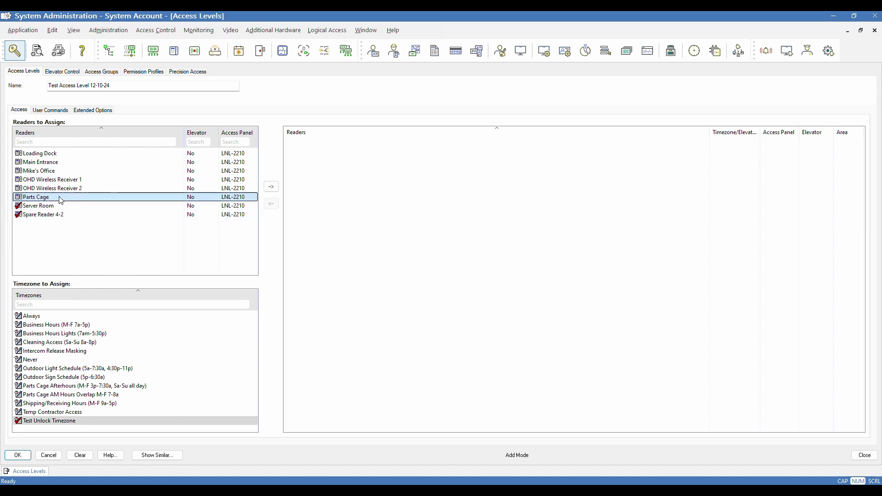
{"action": "right_click", "coordinate": [60, 201]}
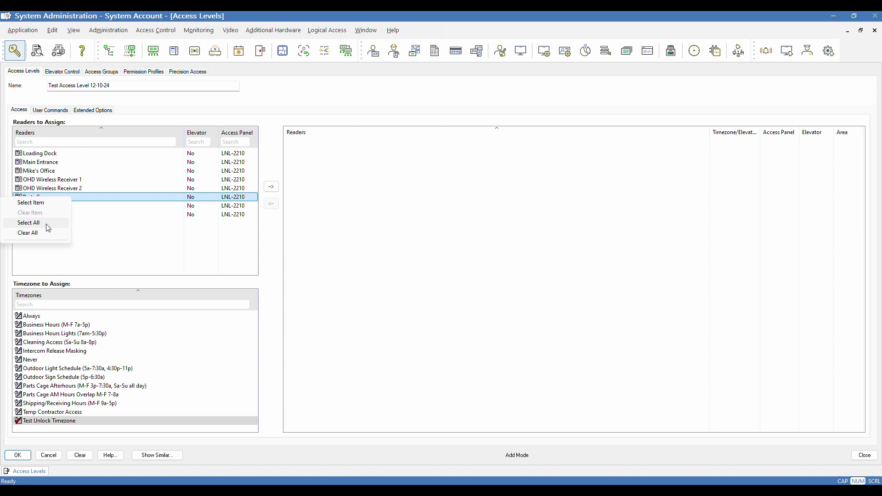
{"action": "left_click", "coordinate": [50, 203]}
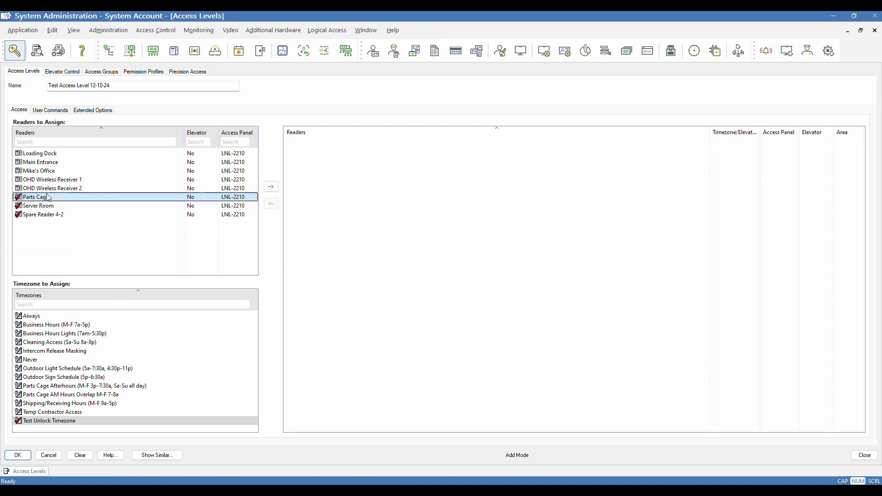
{"action": "right_click", "coordinate": [49, 198]}
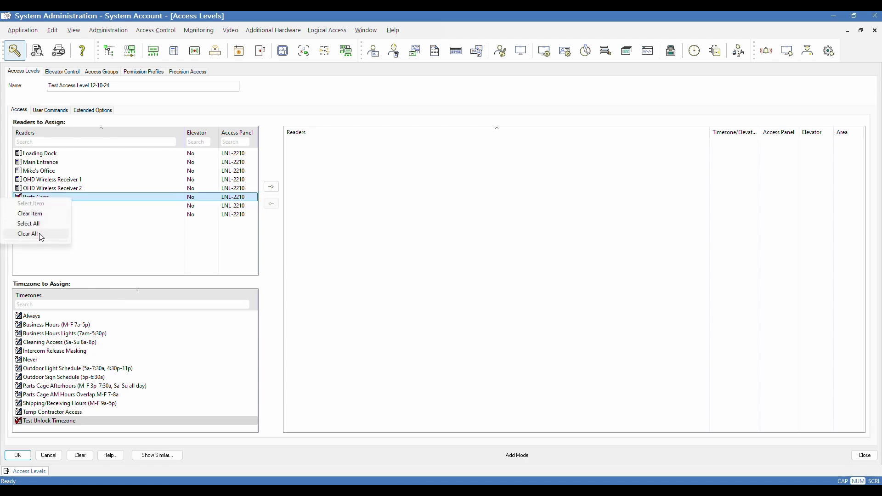
{"action": "left_click", "coordinate": [41, 236]}
Step: Select all available readers and assign them to the access level with Test Unlock Timezone
{"action": "right_click", "coordinate": [50, 207]}
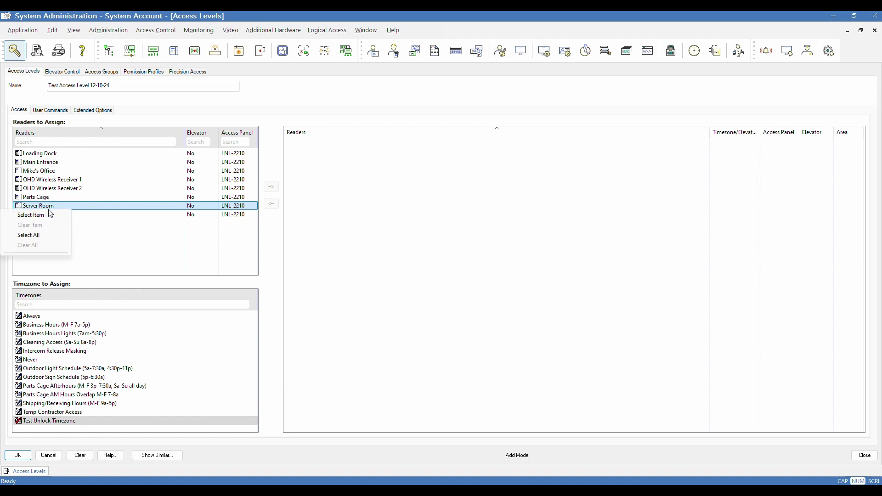
{"action": "left_click", "coordinate": [44, 236]}
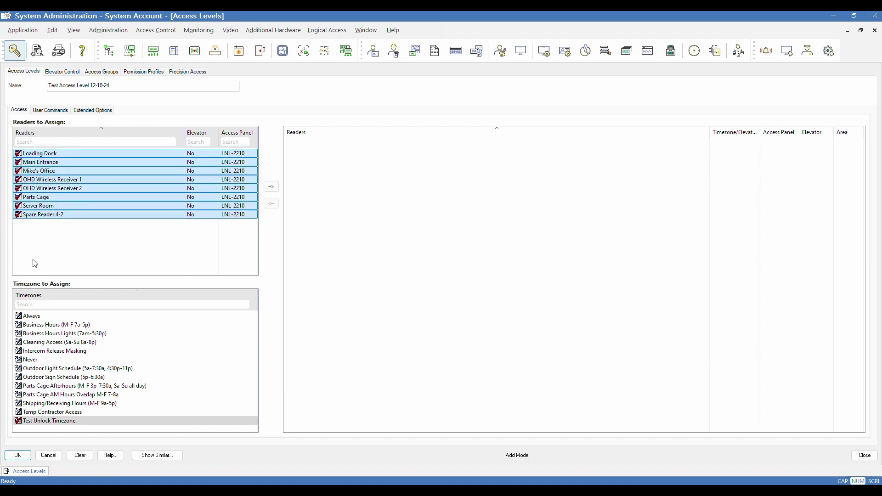
{"action": "left_click", "coordinate": [39, 421]}
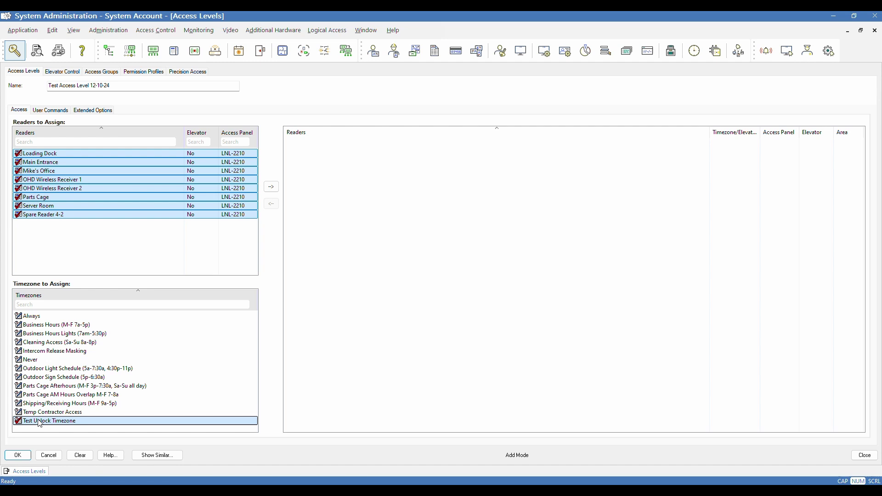
{"action": "left_click", "coordinate": [271, 189]}
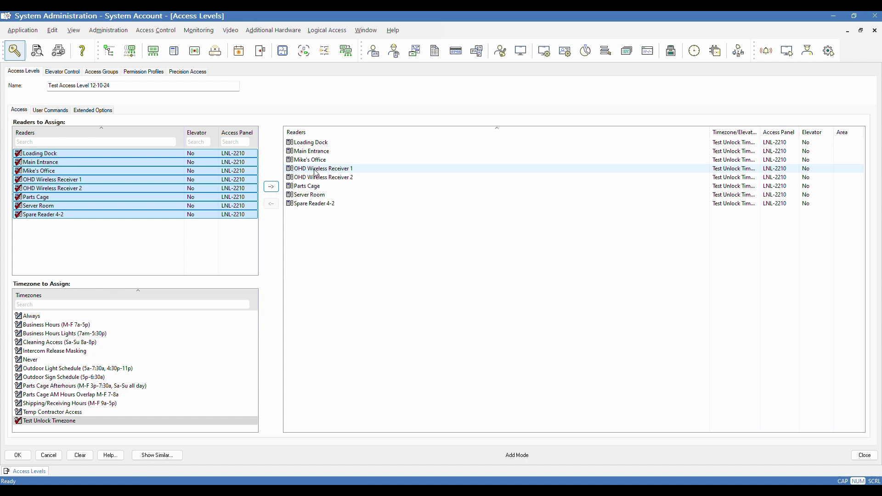
Step: Remove the assigned Spare Reader 4-2 pair and reassign only that reader with the Temp Contractor Access timezone
{"action": "left_click", "coordinate": [291, 205]}
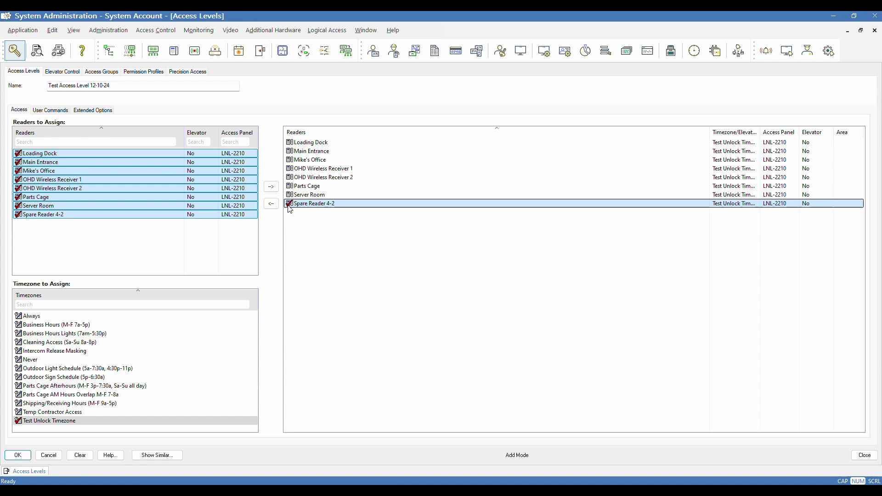
{"action": "left_click", "coordinate": [272, 205]}
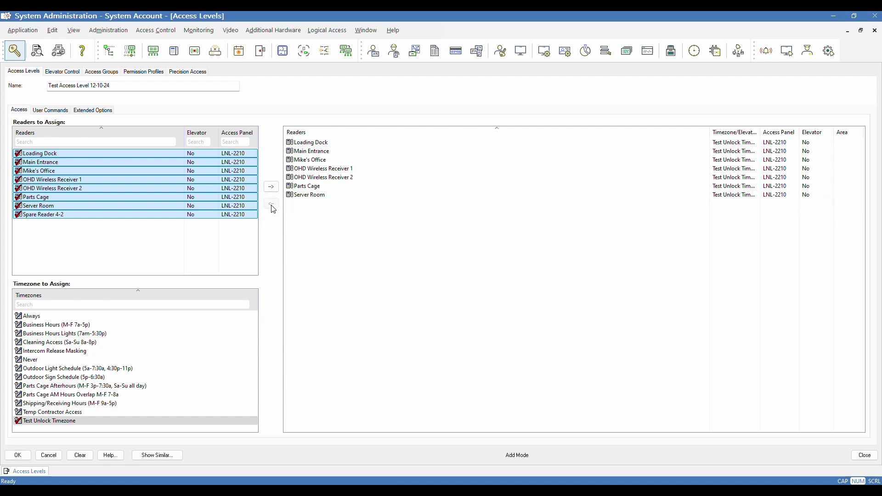
{"action": "left_click", "coordinate": [18, 413]}
{"action": "right_click", "coordinate": [38, 216]}
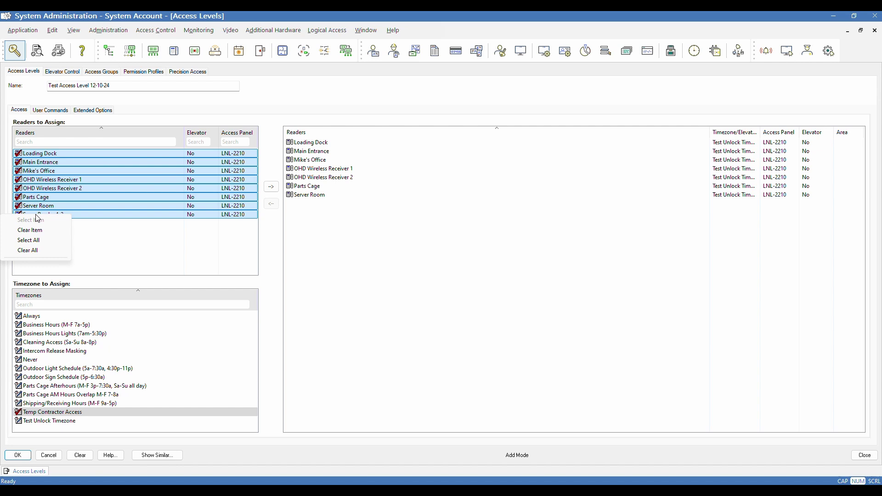
{"action": "left_click", "coordinate": [30, 230]}
{"action": "right_click", "coordinate": [30, 208]}
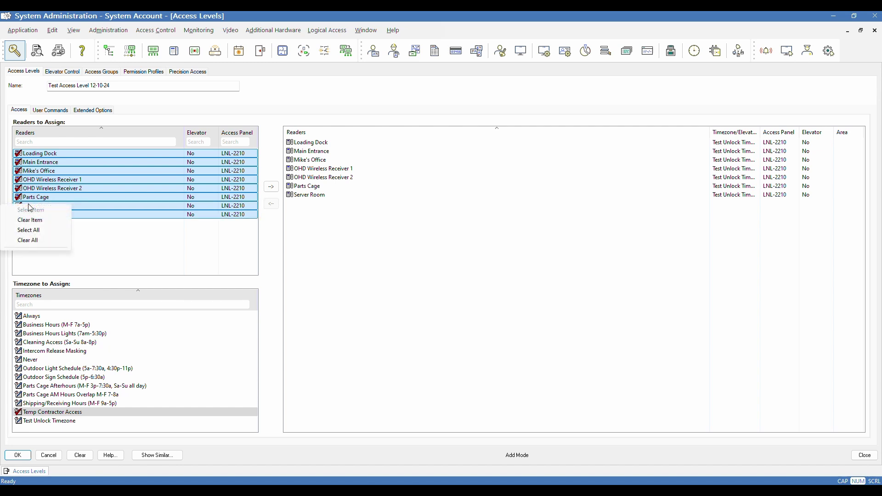
{"action": "left_click", "coordinate": [30, 240]}
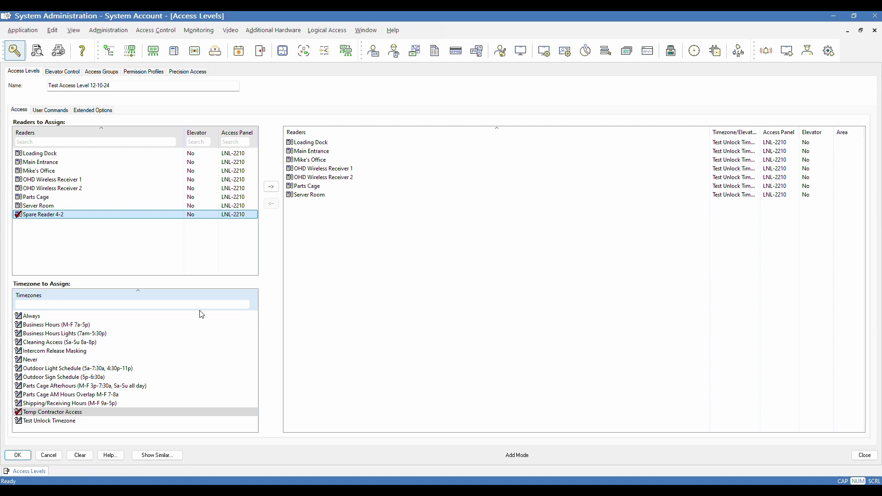
{"action": "left_click", "coordinate": [271, 187]}
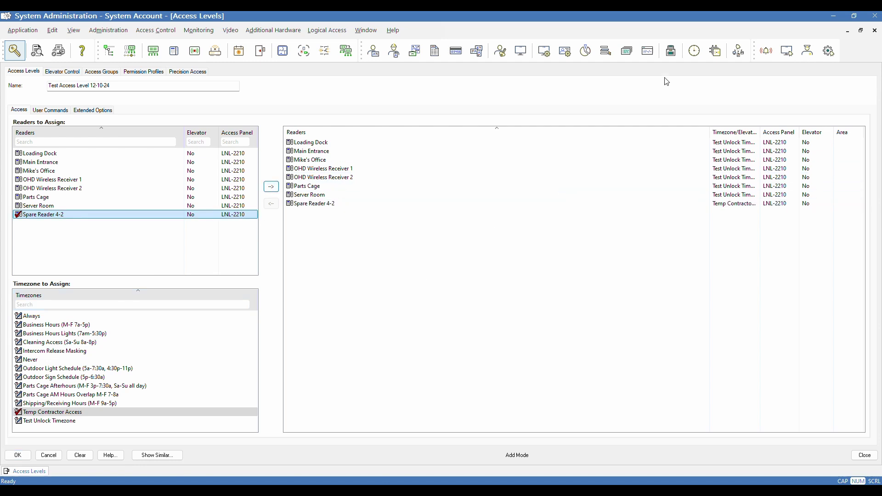
{"action": "left_click_drag", "start_coordinate": [710, 131], "coordinate": [437, 132]}
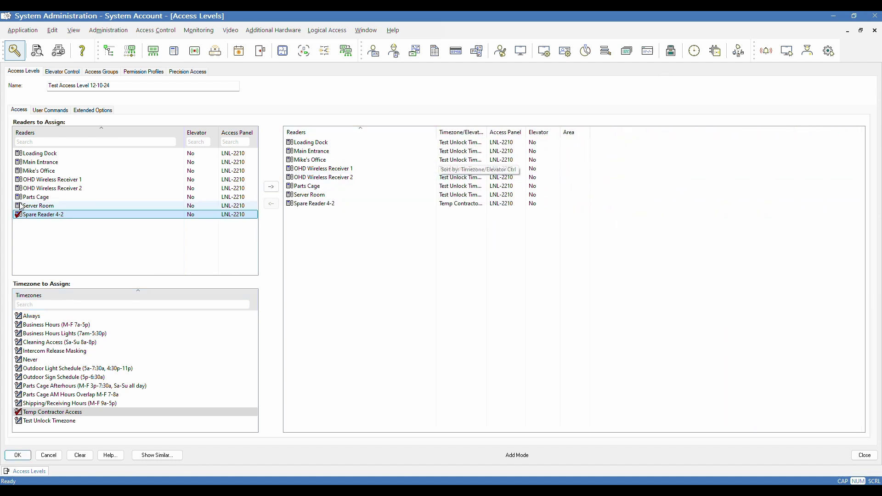
{"action": "left_click", "coordinate": [56, 143]}
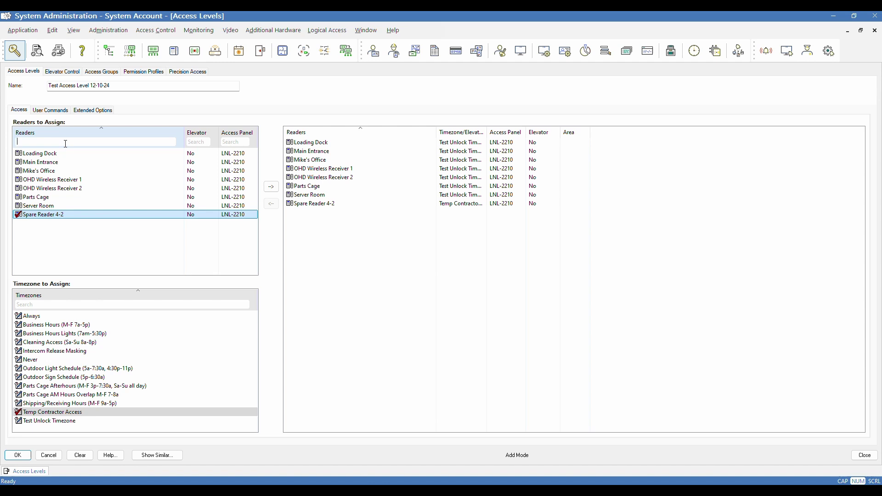
{"action": "left_click", "coordinate": [194, 145]}
{"action": "left_click", "coordinate": [124, 144]}
{"action": "left_click", "coordinate": [80, 306]}
Step: Switch the First card unlock authority and Double card authority user commands on and off again
{"action": "left_click", "coordinate": [39, 112]}
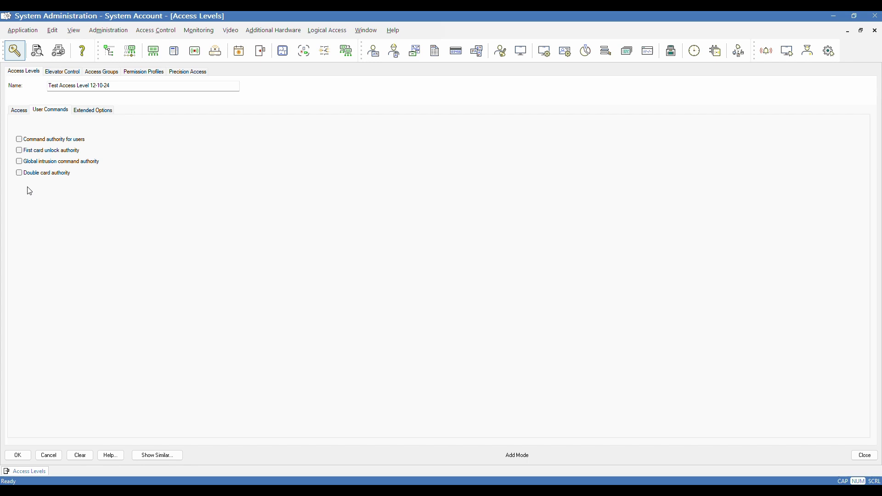
{"action": "left_click", "coordinate": [20, 151]}
{"action": "left_click", "coordinate": [20, 151]}
{"action": "left_click", "coordinate": [19, 173]}
{"action": "left_click", "coordinate": [19, 173]}
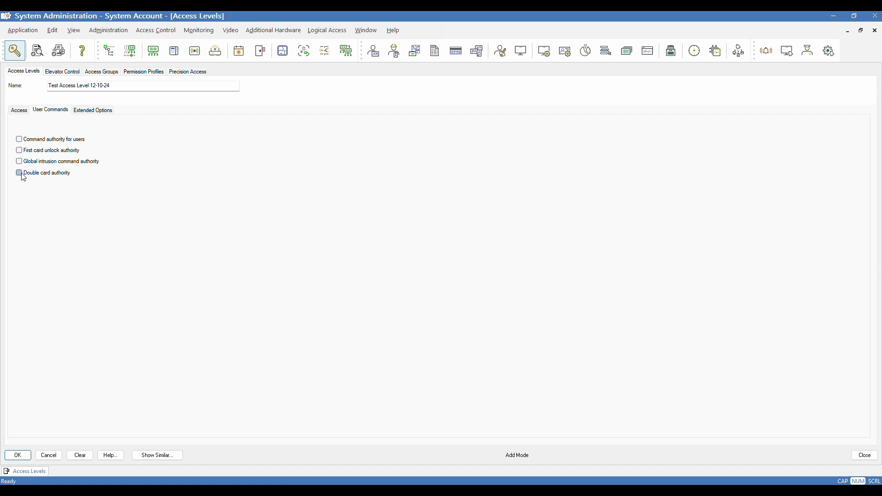
Step: Return to the reader assignments and save the new access level
{"action": "left_click", "coordinate": [19, 114]}
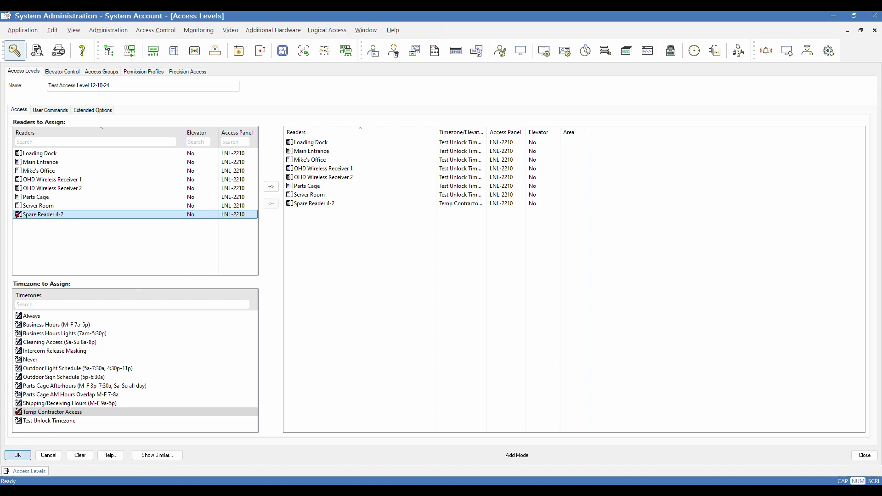
{"action": "left_click", "coordinate": [17, 455]}
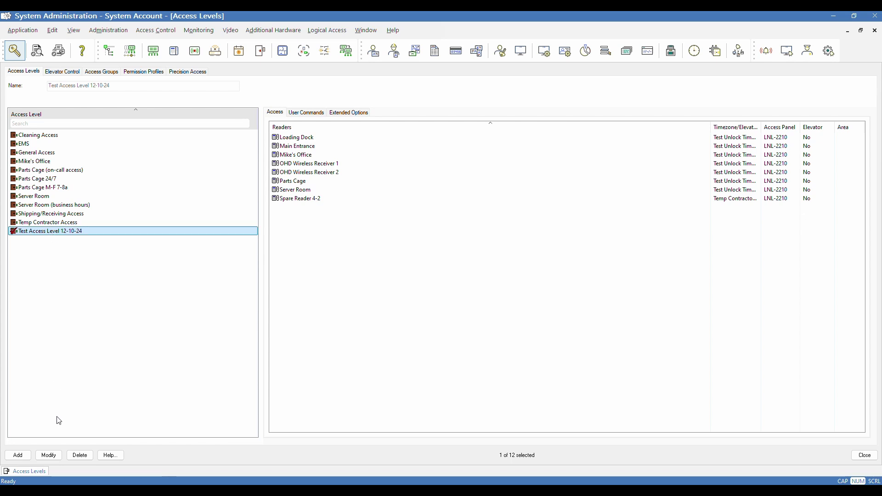
Step: Modify Test Access Level 12-10-24 by removing every assigned reader except Spare Reader 4-2, and save the change for all affected cardholders
{"action": "left_click", "coordinate": [55, 458]}
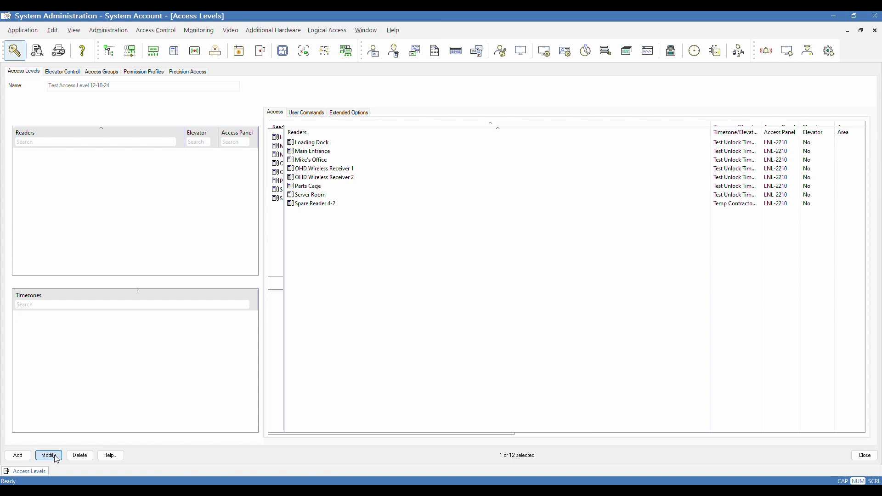
{"action": "left_click", "coordinate": [290, 144]}
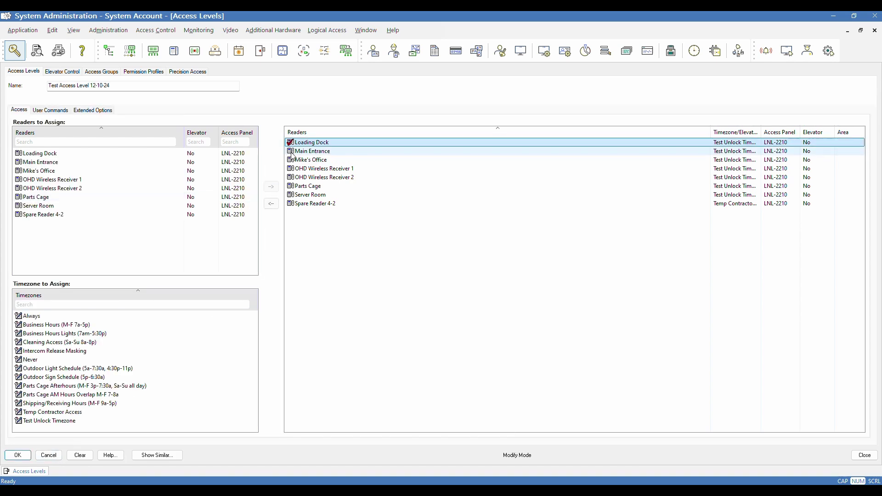
{"action": "left_click", "coordinate": [291, 151]}
{"action": "left_click", "coordinate": [290, 161]}
{"action": "left_click", "coordinate": [291, 169]}
{"action": "left_click", "coordinate": [290, 178]}
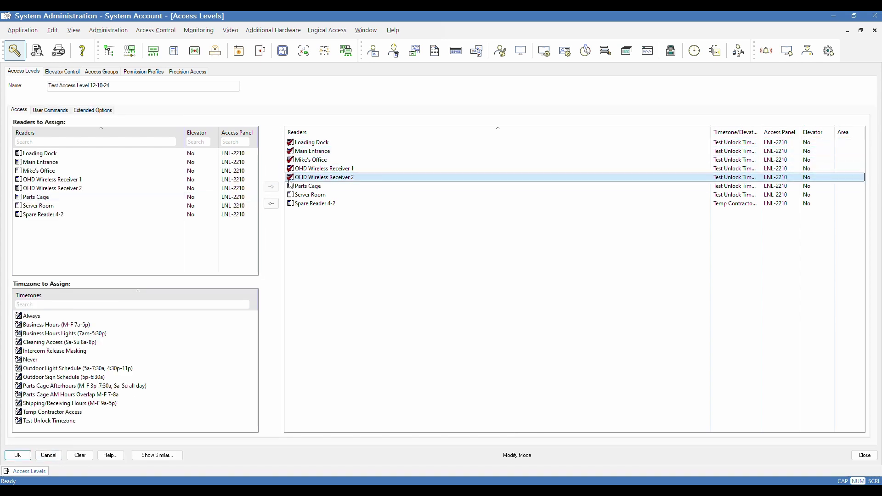
{"action": "left_click", "coordinate": [290, 186]}
{"action": "left_click", "coordinate": [290, 195]}
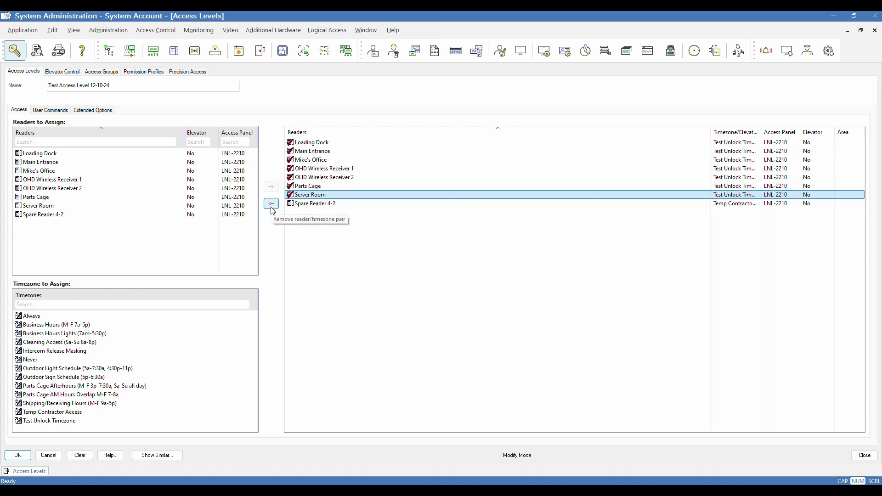
{"action": "left_click", "coordinate": [272, 206]}
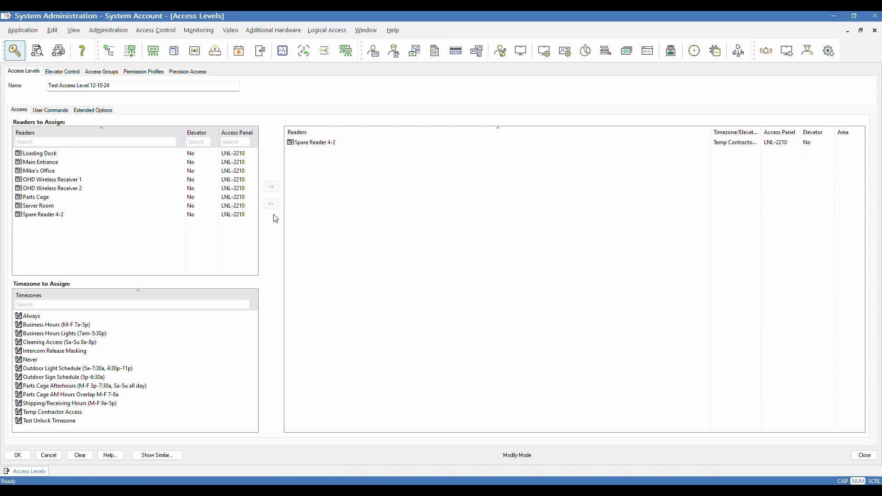
{"action": "left_click", "coordinate": [16, 456]}
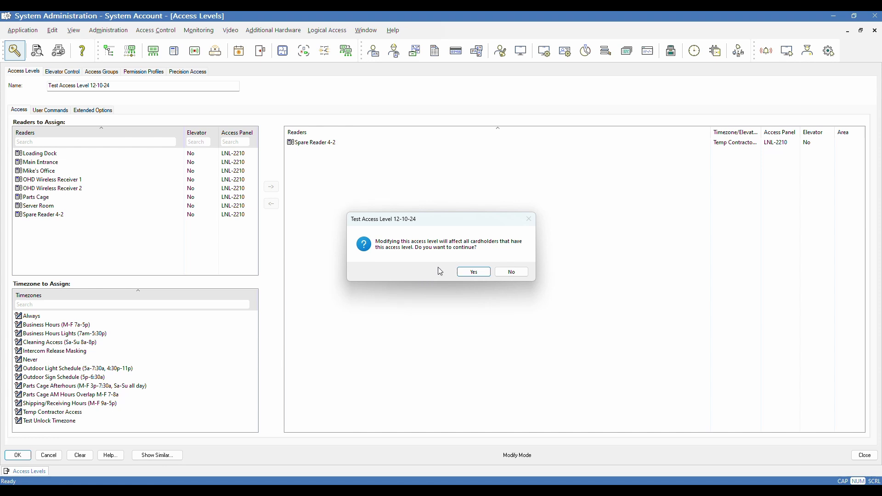
{"action": "left_click", "coordinate": [476, 274]}
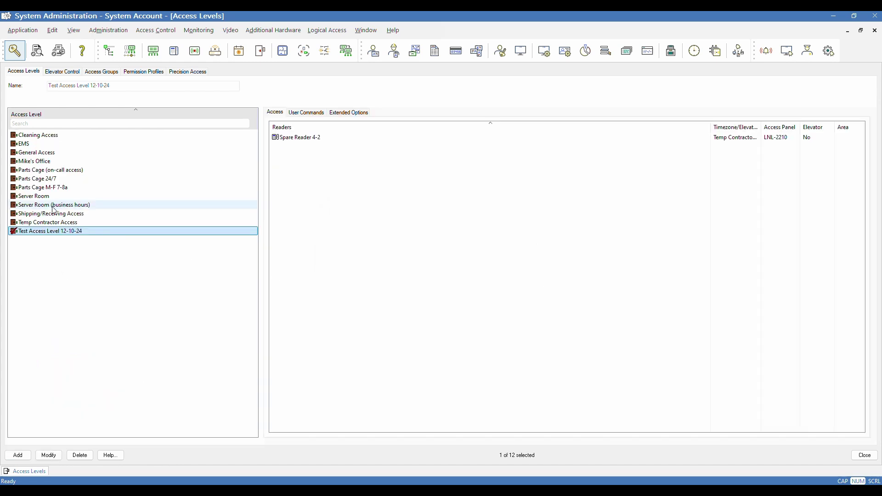
Step: View the Temp Contractor Access level's assignment, and switch from the access levels to the cardholder records
{"action": "left_click", "coordinate": [56, 223]}
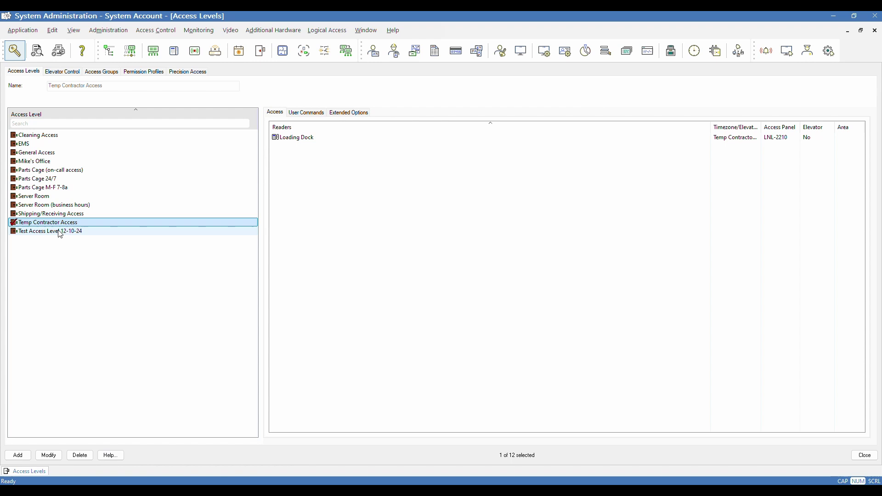
{"action": "left_click", "coordinate": [865, 456]}
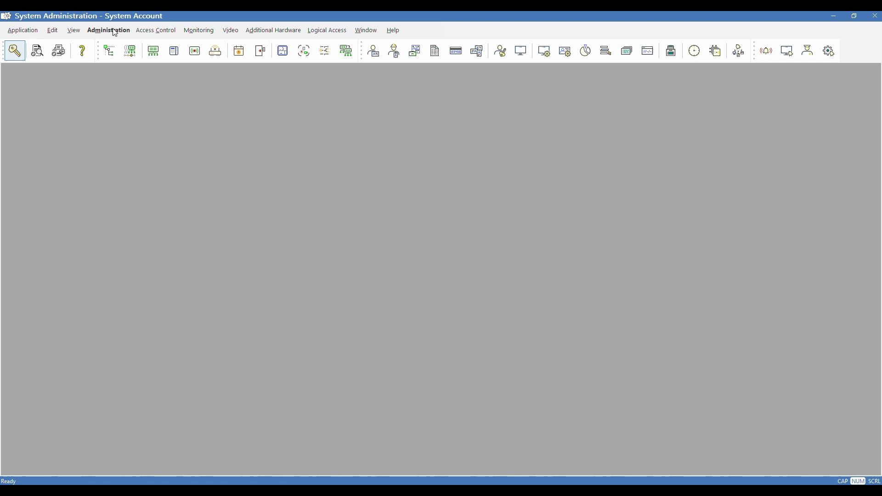
{"action": "left_click", "coordinate": [115, 33]}
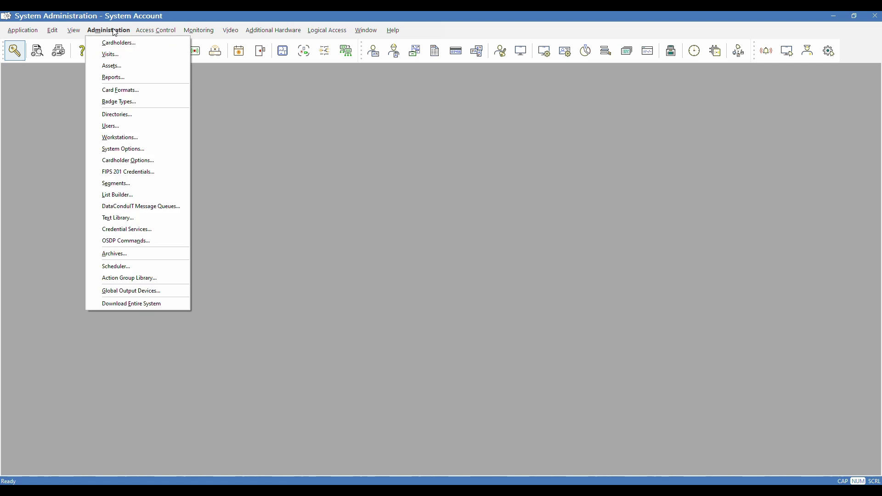
{"action": "left_click", "coordinate": [169, 48]}
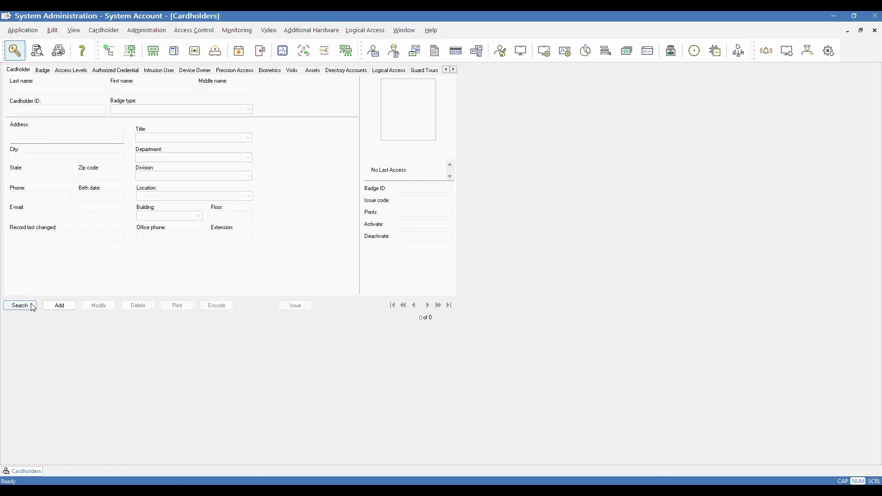
Step: Search the cardholders by last name for the test person's record
{"action": "left_click", "coordinate": [35, 306]}
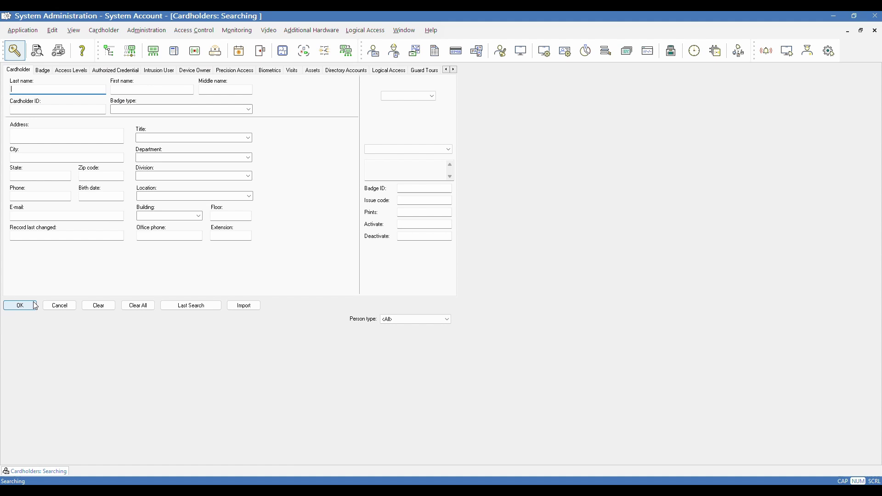
{"action": "type", "text": "Person"}
{"action": "key", "text": "Return"}
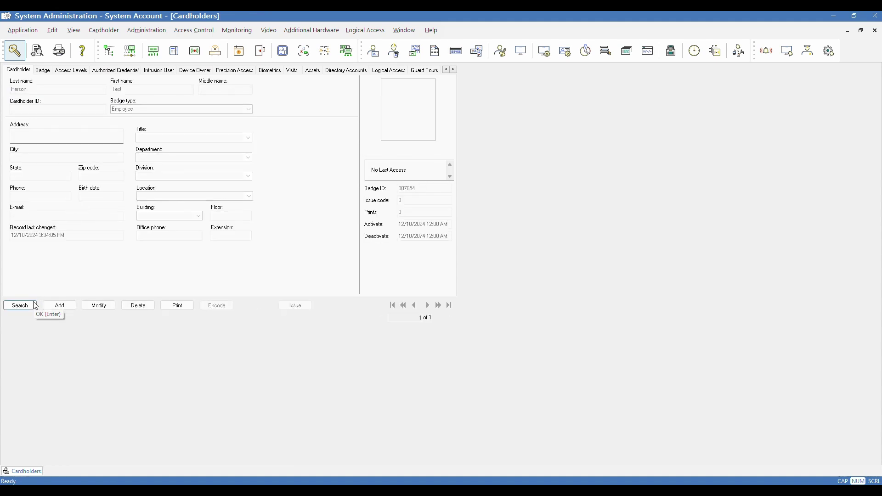
Step: Modify the cardholder's access levels and assign Test Access Level 12-10-24 to the badge
{"action": "left_click", "coordinate": [79, 71]}
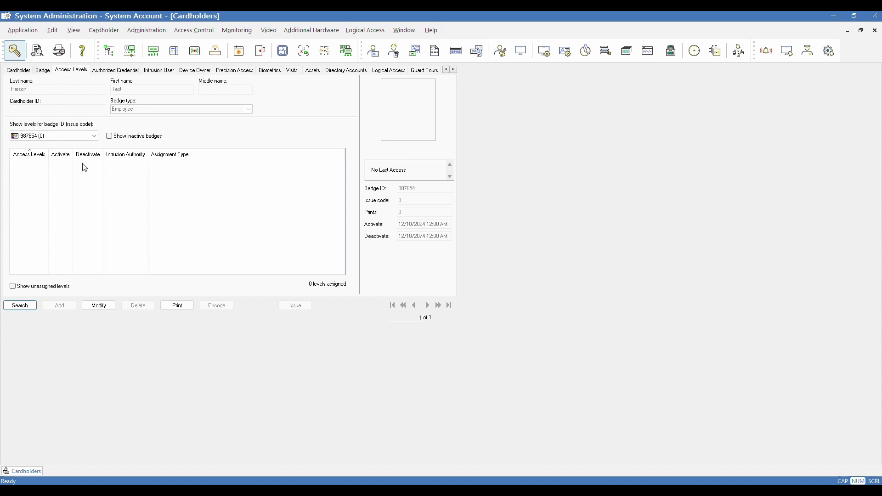
{"action": "left_click", "coordinate": [88, 306]}
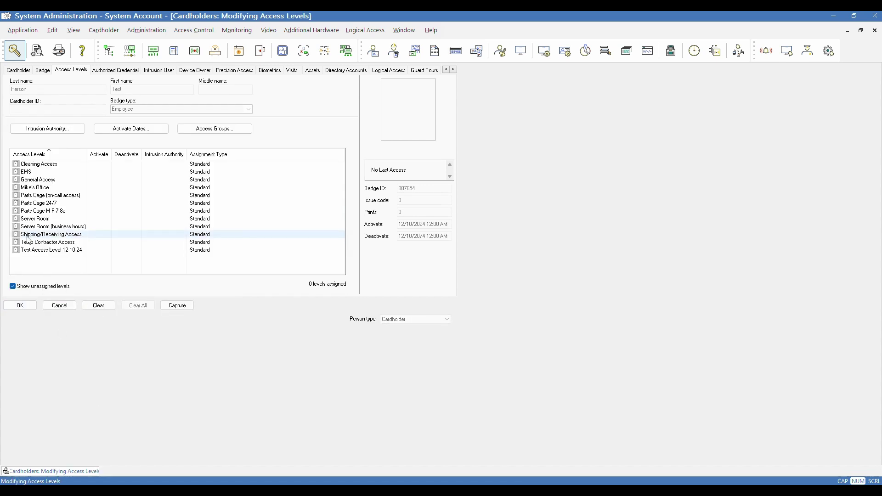
{"action": "left_click", "coordinate": [22, 250]}
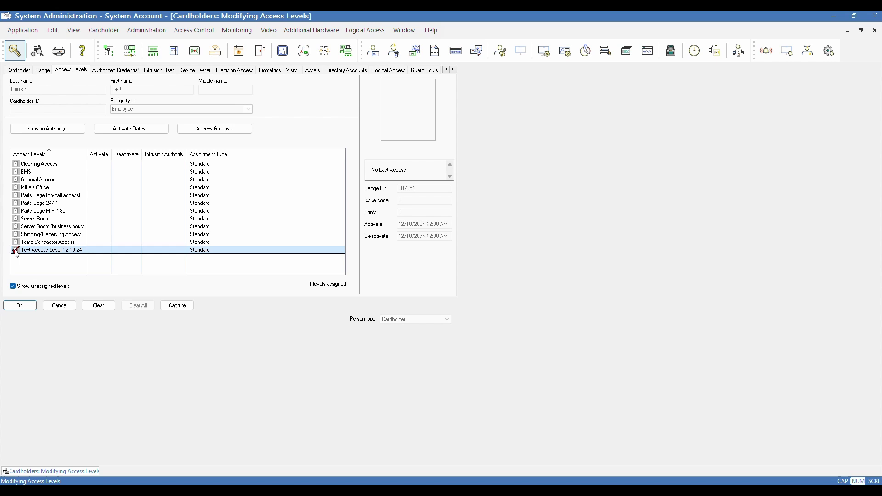
{"action": "left_click", "coordinate": [16, 251]}
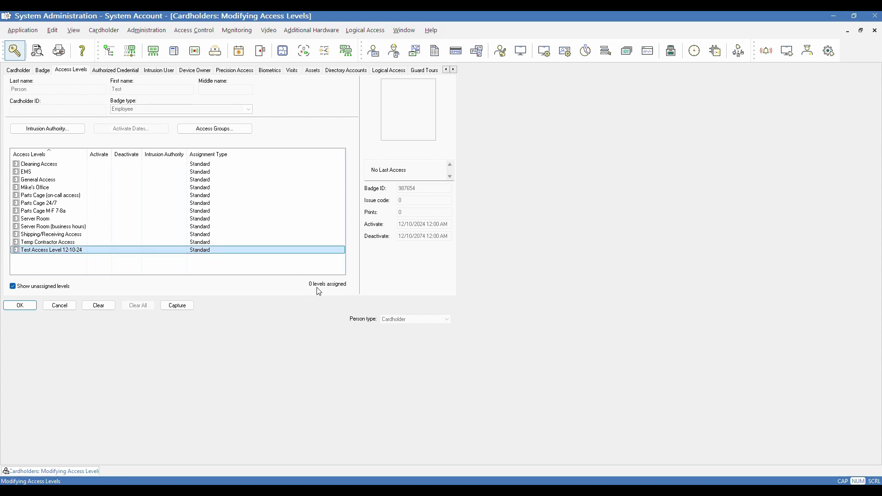
{"action": "left_click", "coordinate": [16, 250]}
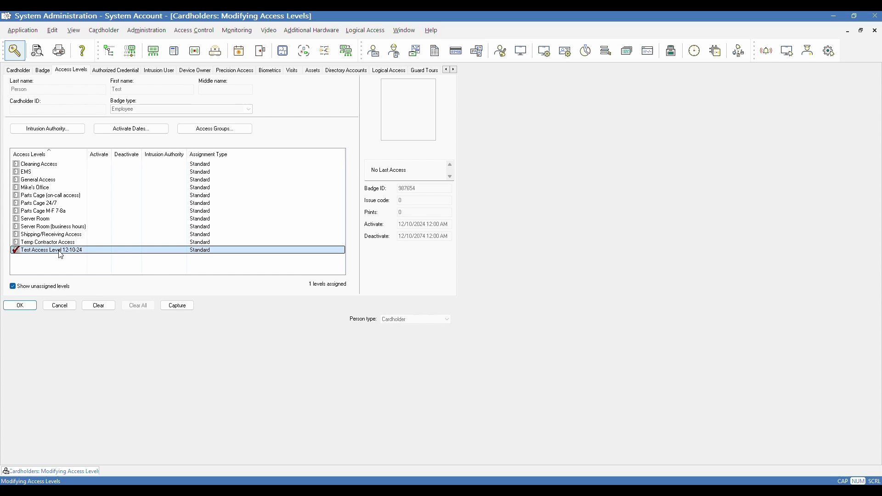
Step: Examine the level definitions of Test Access Level 12-10-24, Temp Contractor Access and Server Room
{"action": "right_click", "coordinate": [60, 253]}
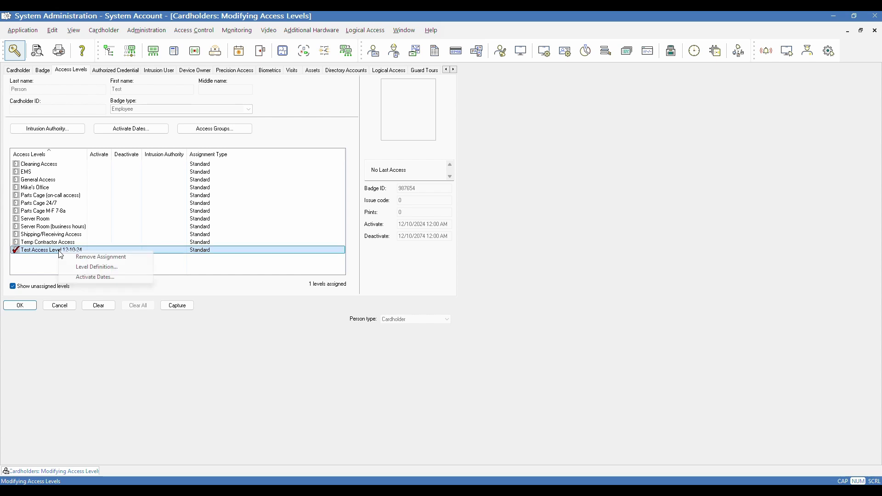
{"action": "left_click", "coordinate": [99, 271]}
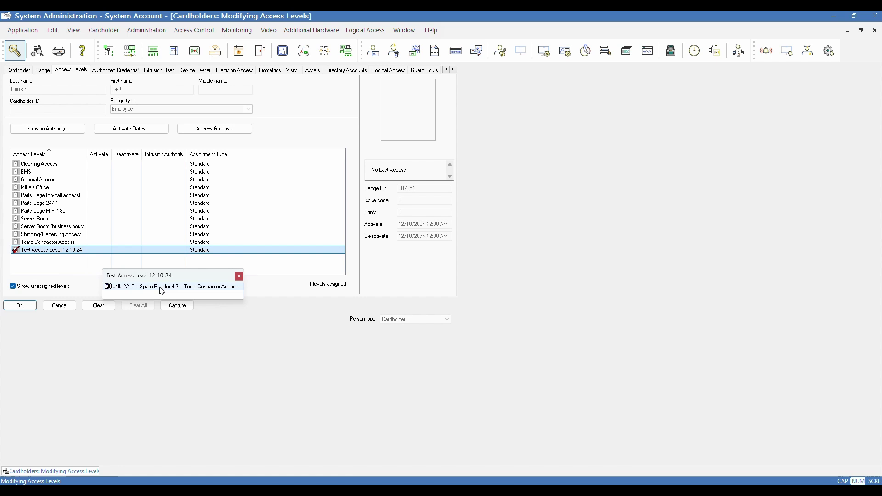
{"action": "left_click", "coordinate": [238, 277]}
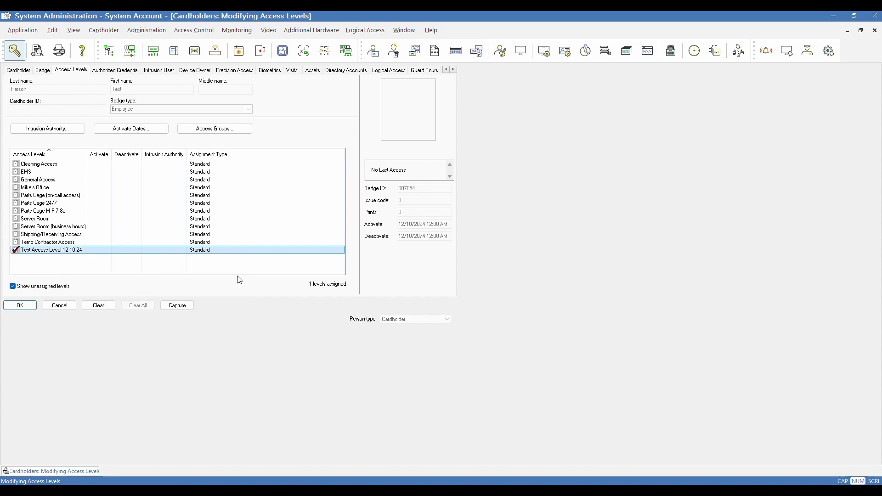
{"action": "right_click", "coordinate": [77, 243]}
{"action": "left_click", "coordinate": [109, 260]}
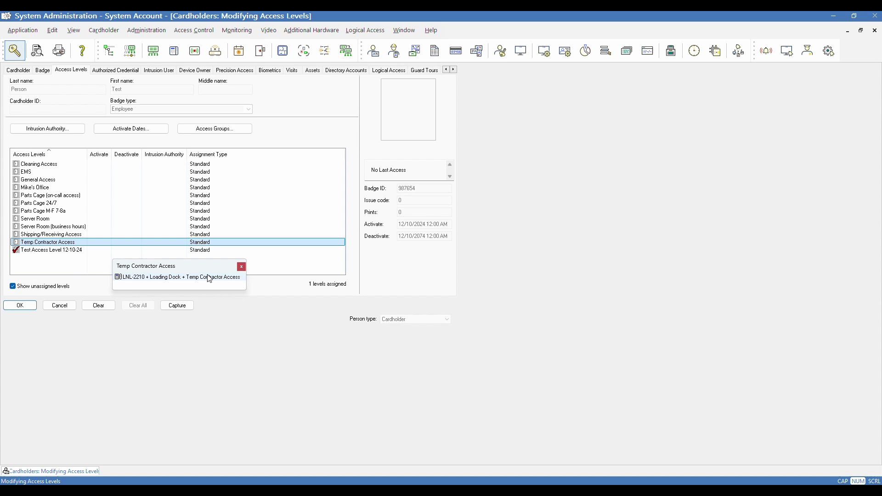
{"action": "left_click", "coordinate": [241, 265]}
{"action": "right_click", "coordinate": [71, 219]}
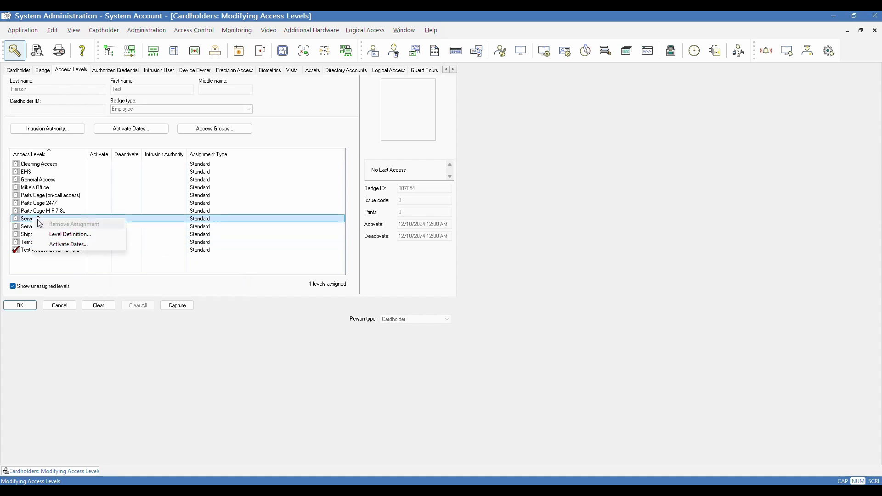
{"action": "left_click", "coordinate": [92, 233]}
{"action": "left_click", "coordinate": [197, 242]}
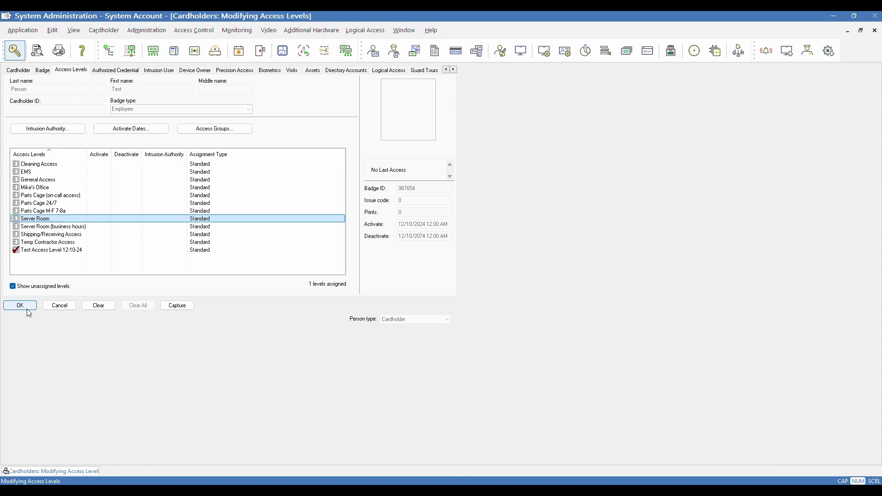
Step: Set Test Access Level 12-10-24 to activate on 12/16/2024 and deactivate on 12/20/2024 for this cardholder, and save the assignment
{"action": "left_click", "coordinate": [115, 253]}
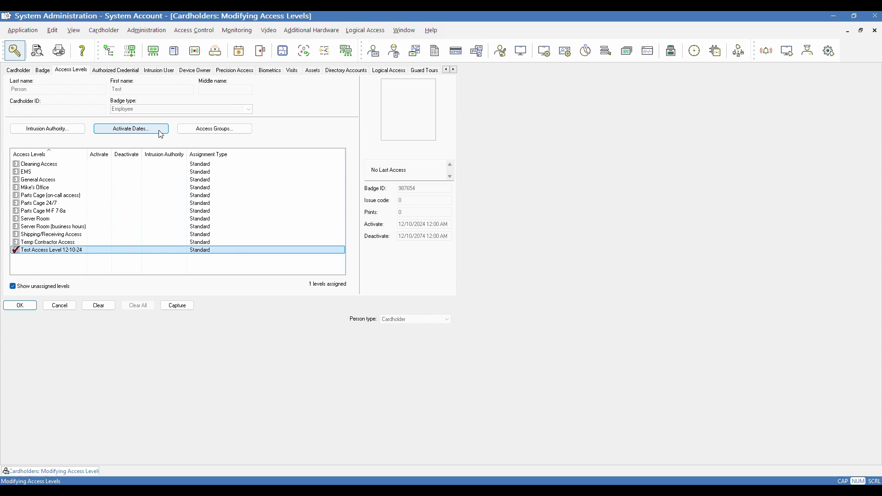
{"action": "right_click", "coordinate": [100, 251]}
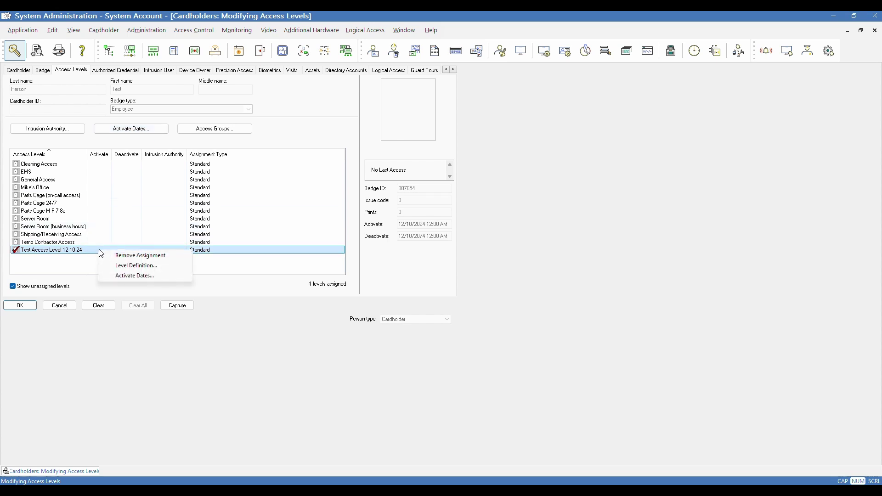
{"action": "left_click", "coordinate": [126, 277]}
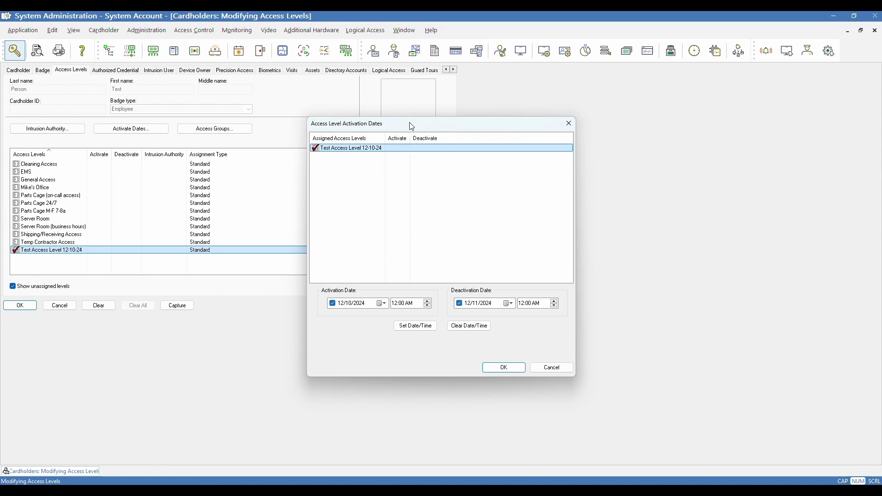
{"action": "left_click", "coordinate": [383, 305]}
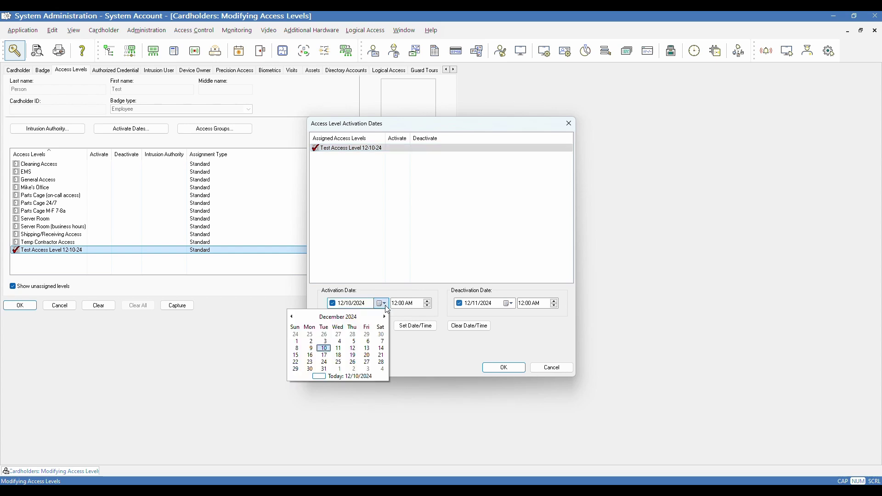
{"action": "left_click", "coordinate": [309, 356]}
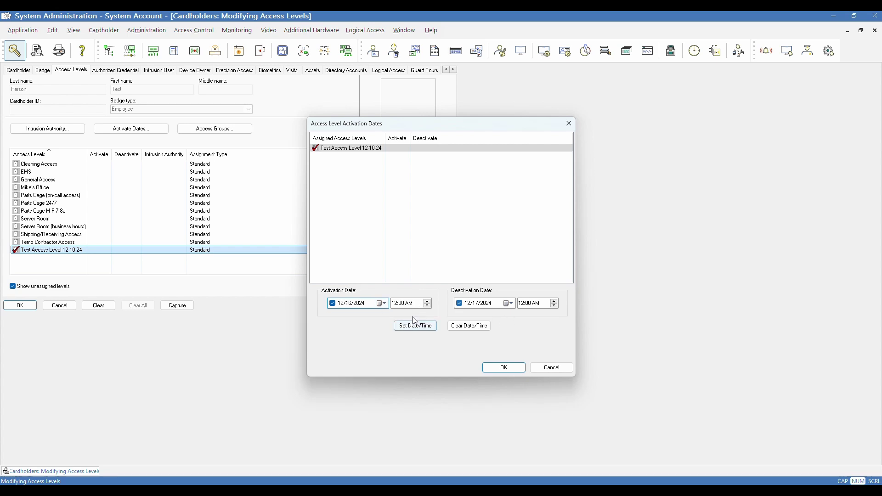
{"action": "left_click", "coordinate": [511, 305]}
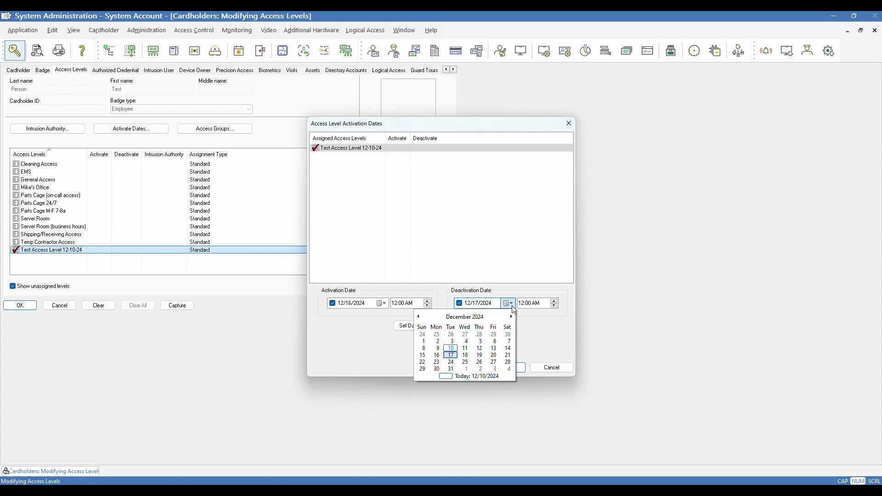
{"action": "left_click", "coordinate": [494, 356]}
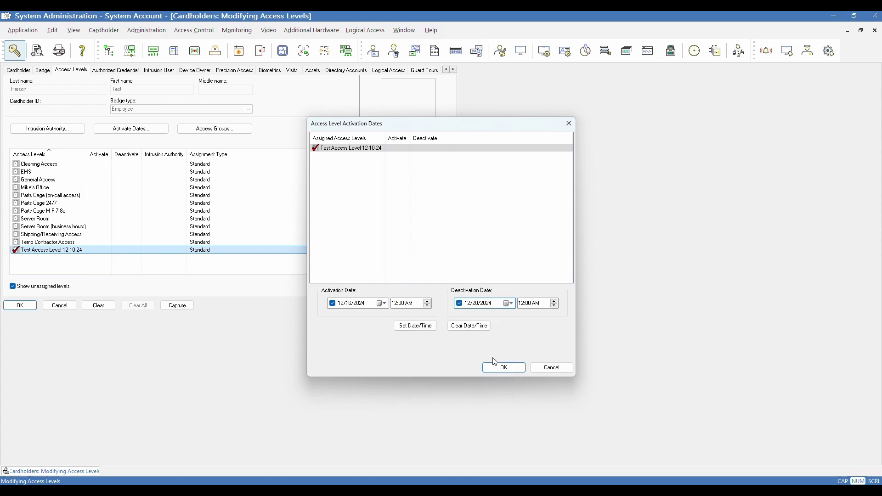
{"action": "left_click", "coordinate": [504, 368]}
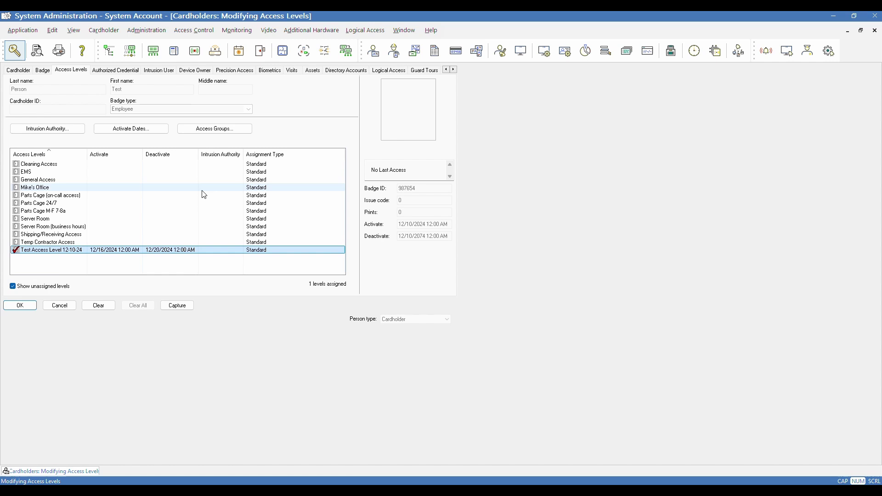
{"action": "left_click", "coordinate": [17, 307]}
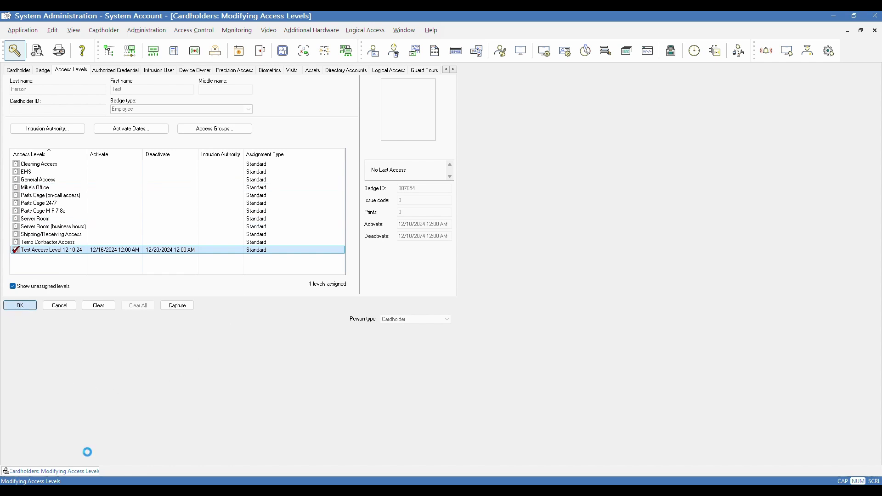